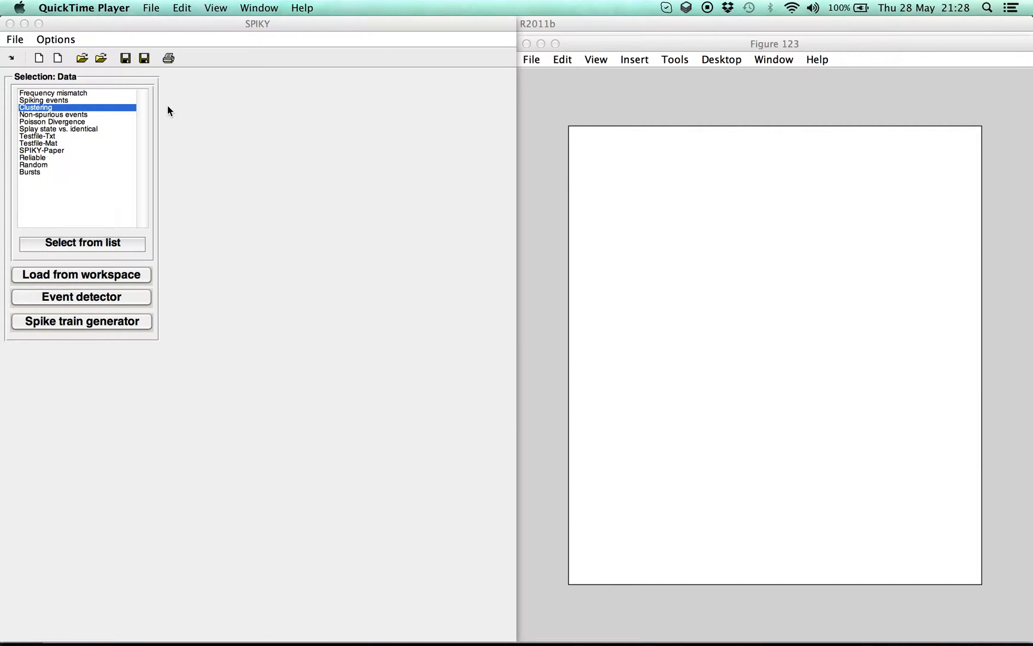
Load the Clustering data set and define thick time markers at 1000, 2000 and 3000
{"action": "left_click", "coordinate": [78, 241]}
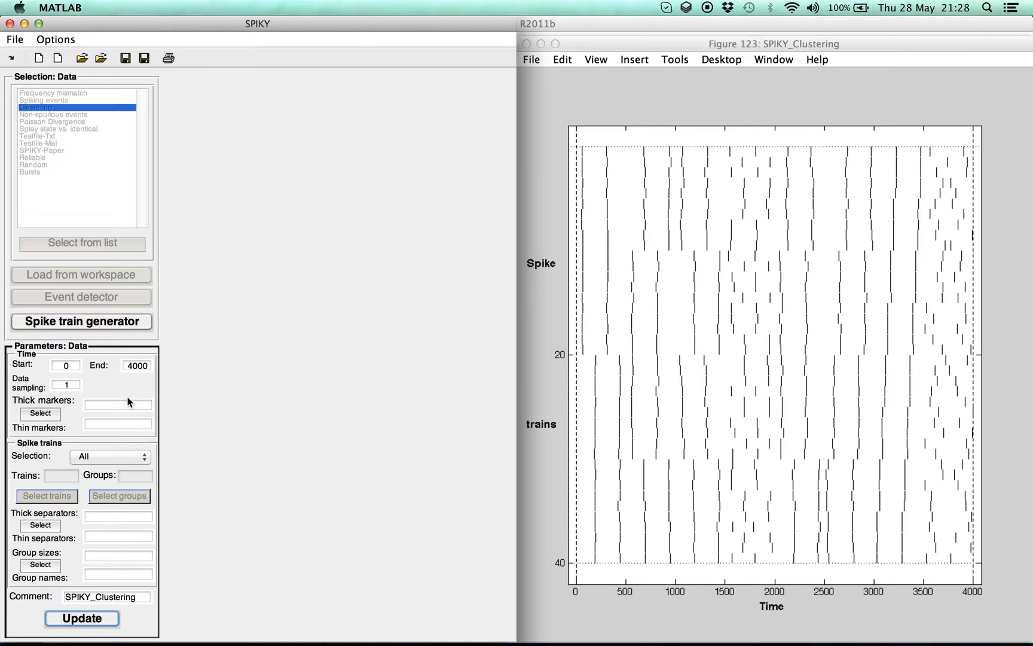
{"action": "left_click", "coordinate": [40, 413]}
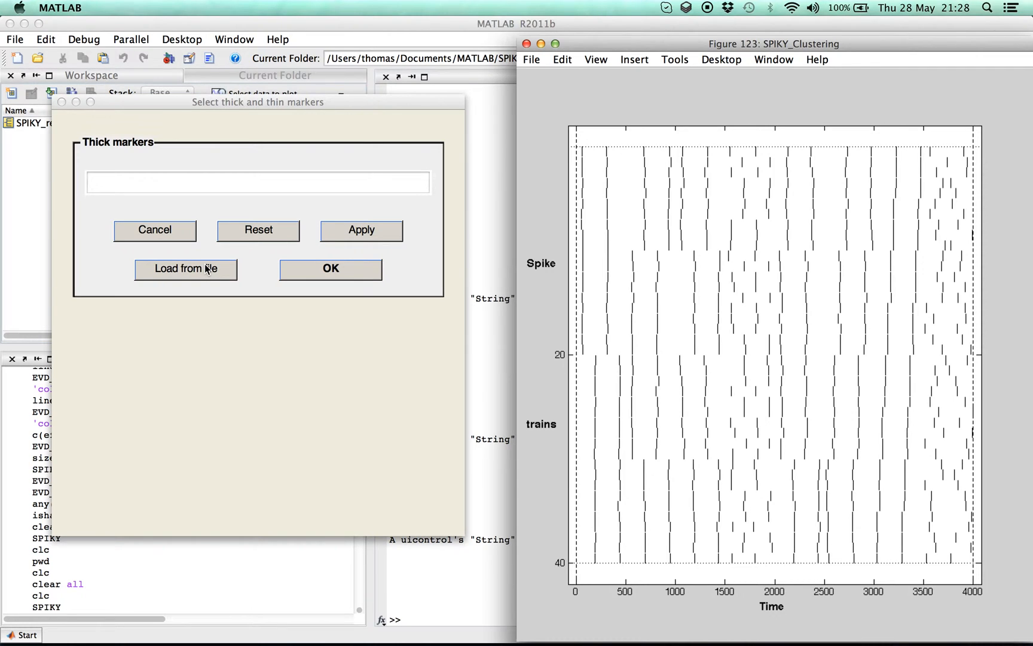
{"action": "left_click", "coordinate": [248, 183]}
{"action": "type", "text": "2000"}
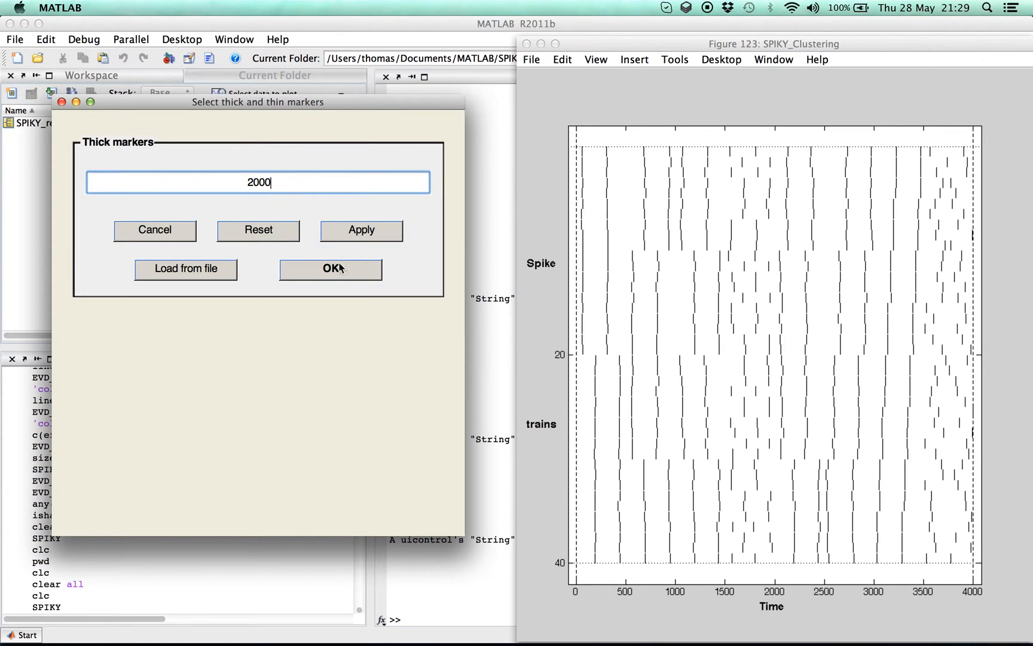
{"action": "left_click", "coordinate": [355, 231]}
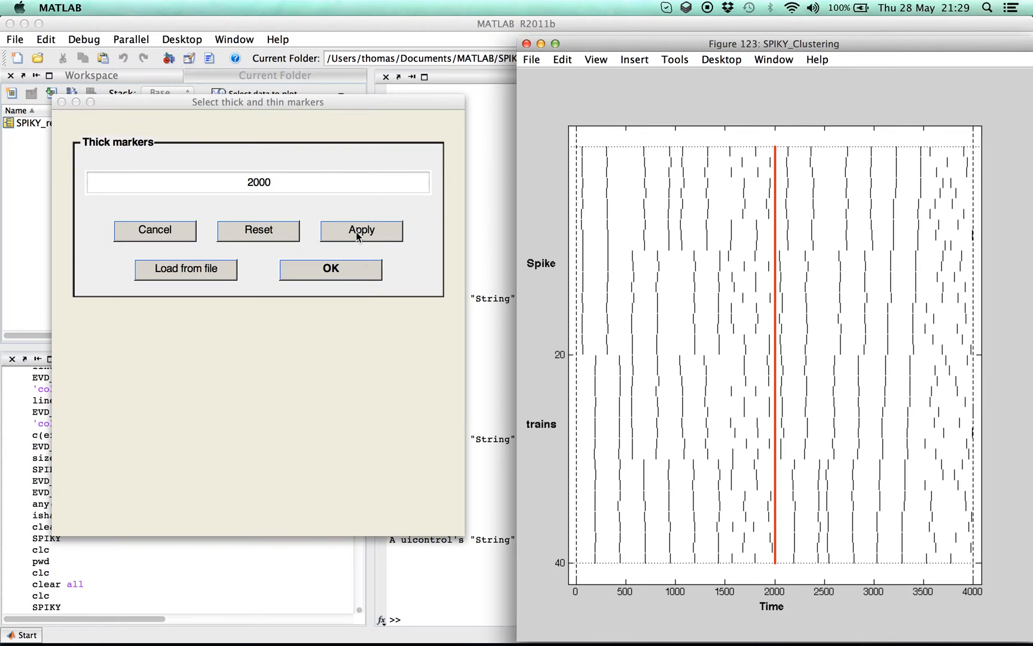
{"action": "left_click", "coordinate": [675, 230]}
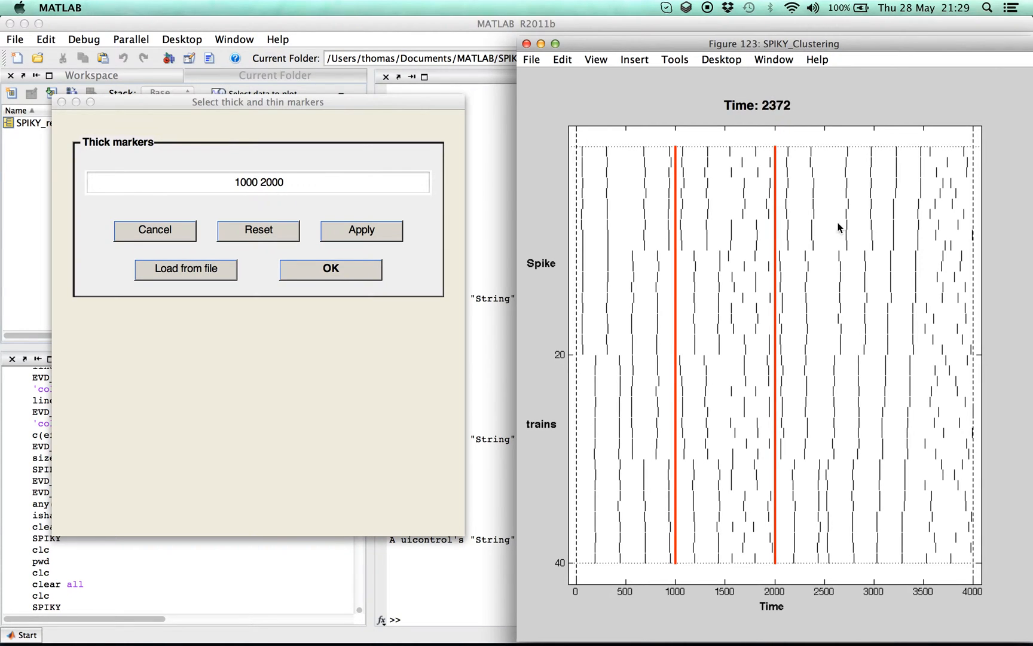
{"action": "left_click", "coordinate": [874, 226]}
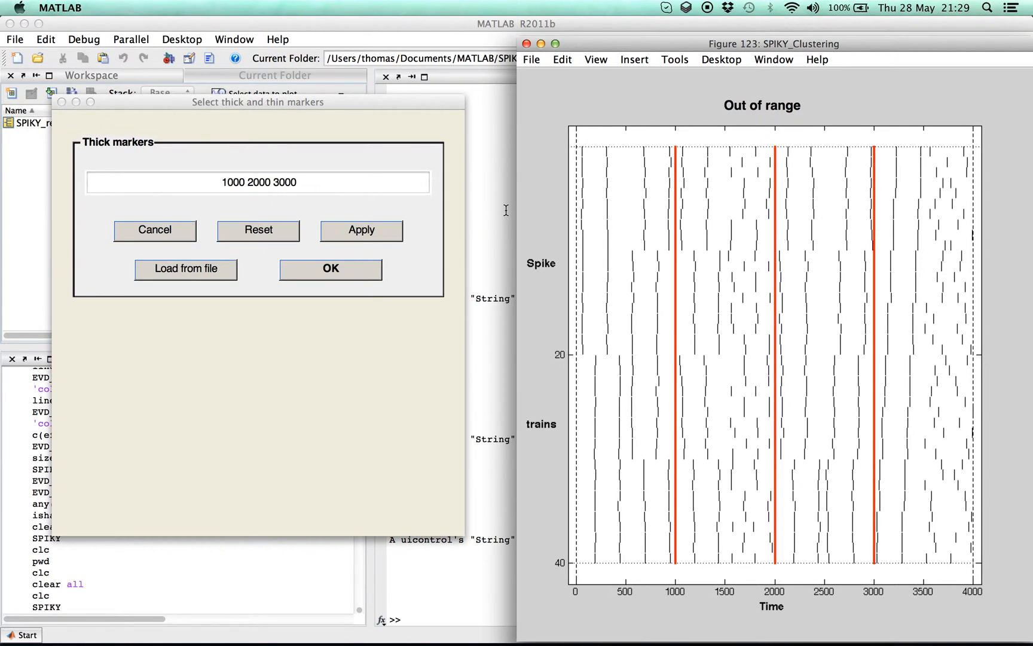
{"action": "left_click", "coordinate": [361, 268]}
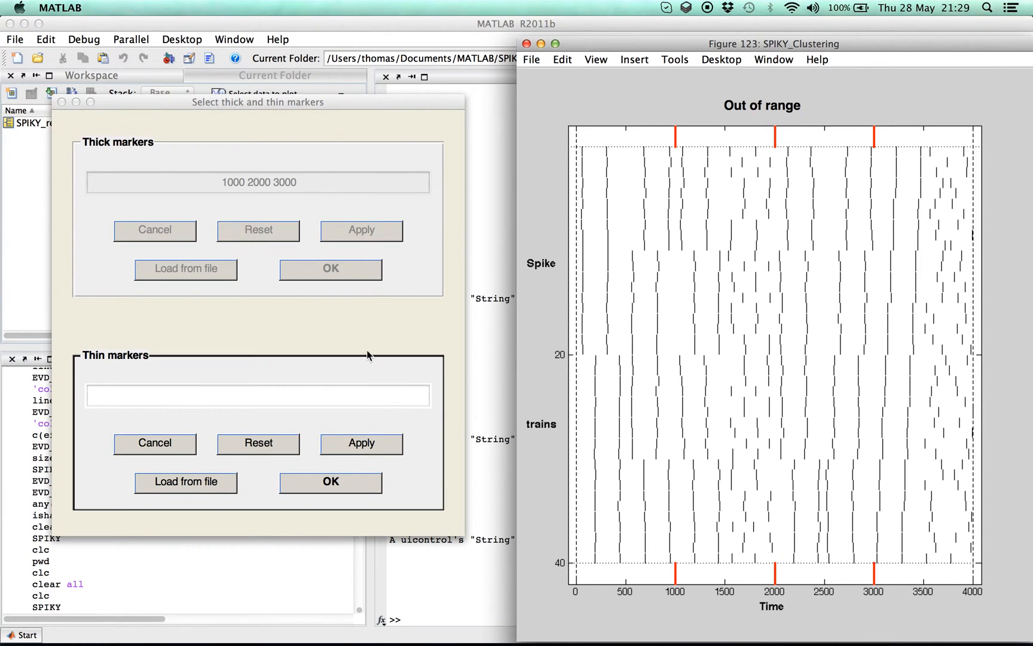
Define thin time markers as 500:1000:3500 and accept the marker selection
{"action": "left_click", "coordinate": [240, 399]}
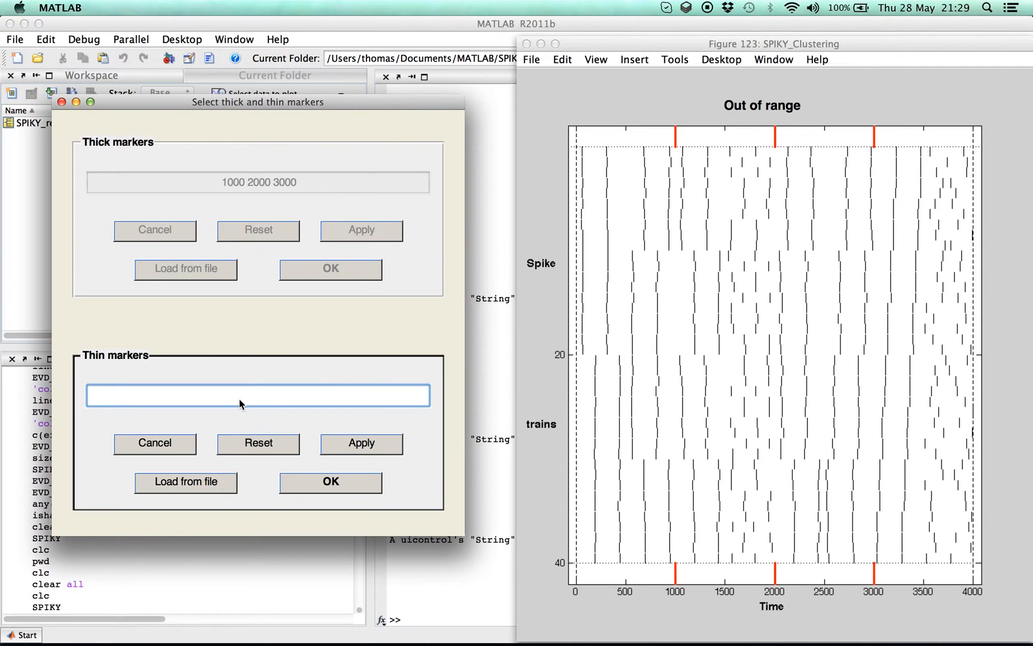
{"action": "type", "text": "500:1000:3500"}
{"action": "left_click", "coordinate": [339, 444]}
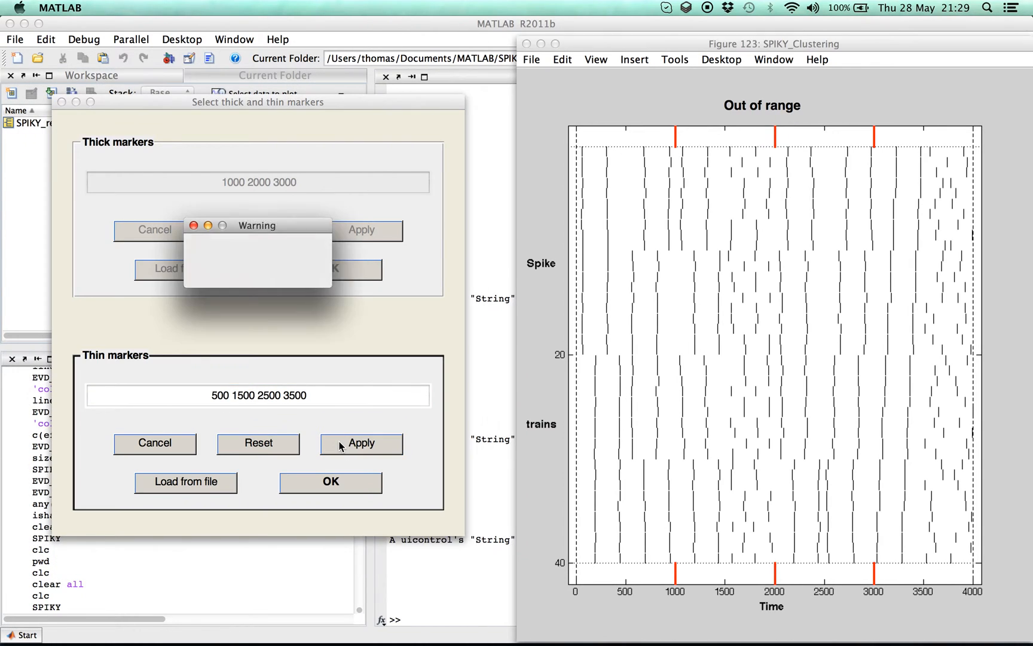
{"action": "left_click", "coordinate": [256, 276]}
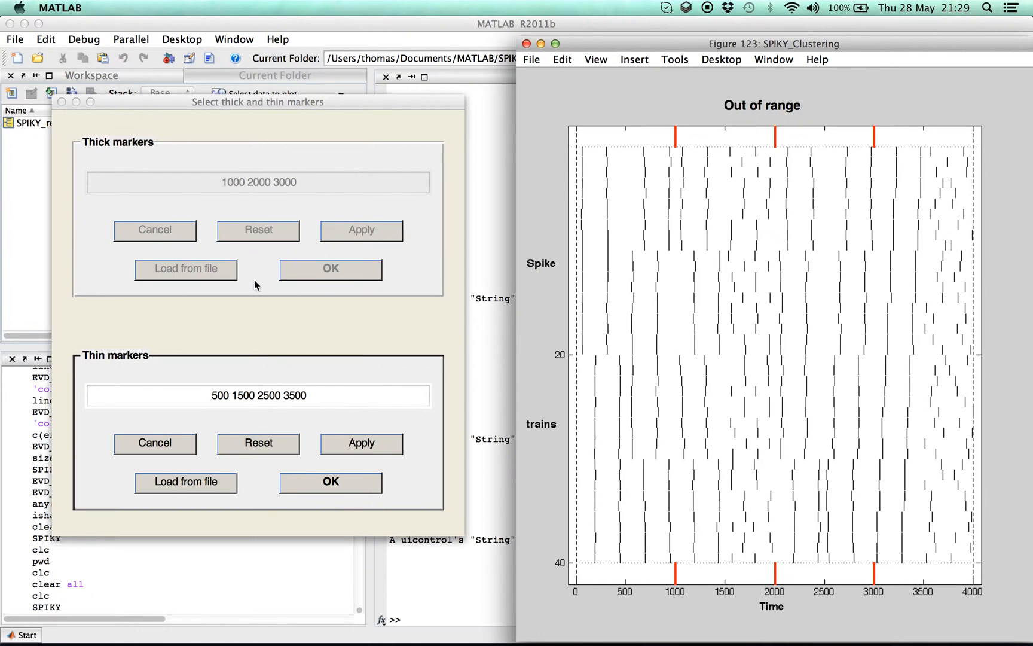
{"action": "left_click", "coordinate": [345, 445]}
{"action": "left_click", "coordinate": [362, 487]}
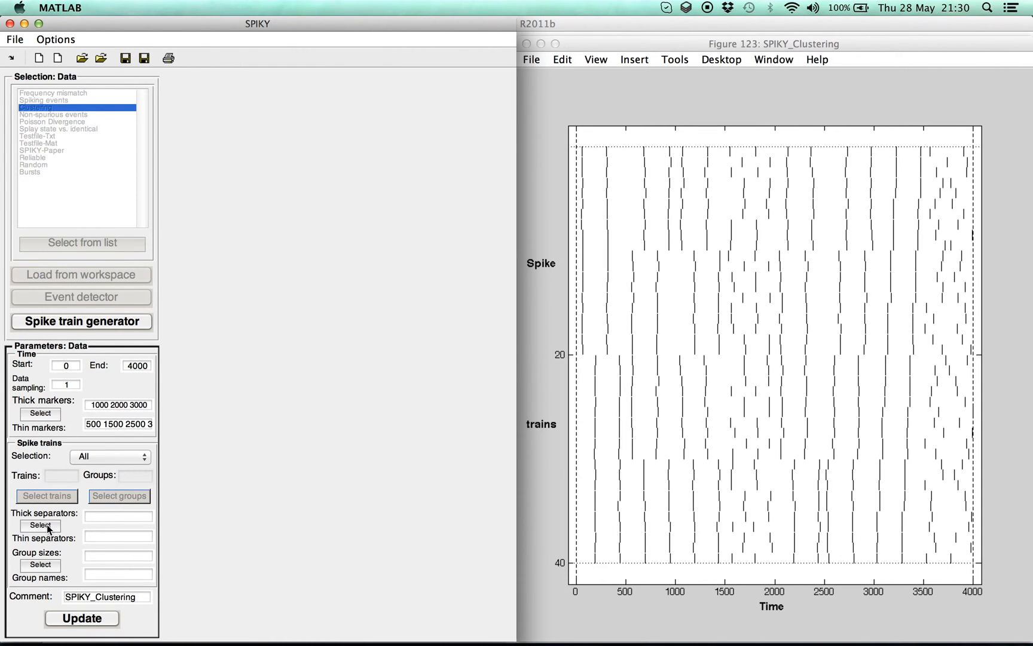
Open and cancel the thick separator selection, and set group separators after spike trains 10, 20 and 30
{"action": "left_click", "coordinate": [49, 525]}
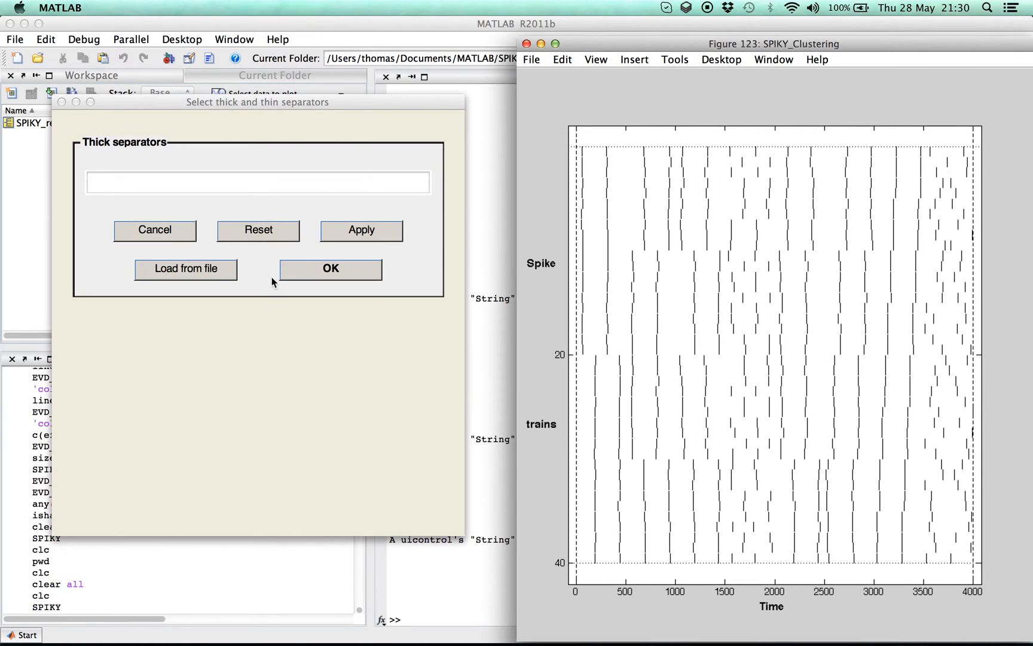
{"action": "left_click", "coordinate": [165, 232]}
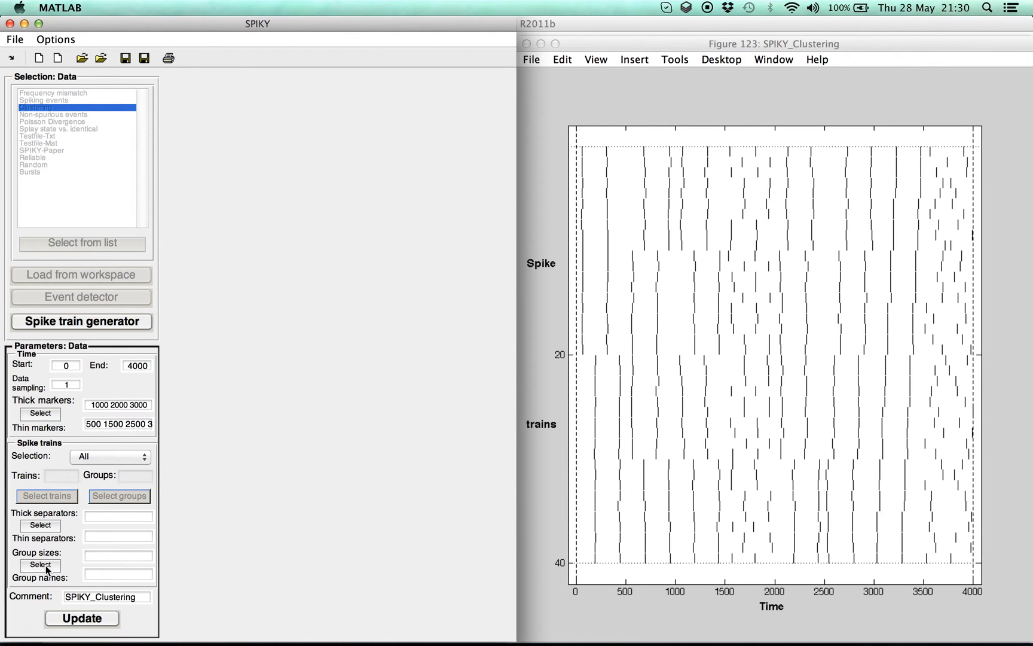
{"action": "left_click", "coordinate": [42, 566]}
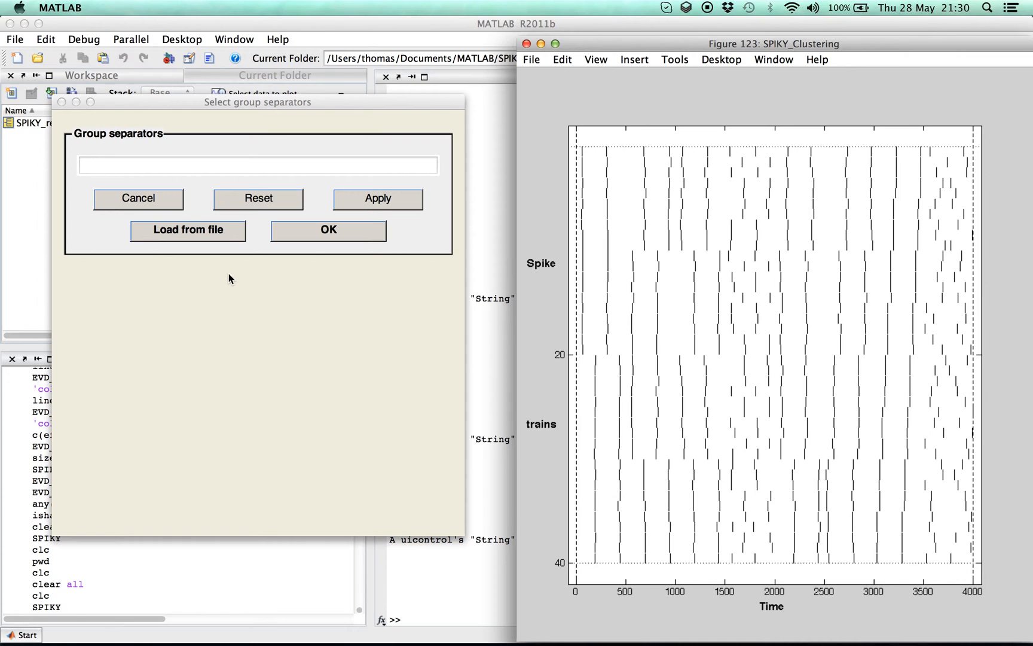
{"action": "left_click", "coordinate": [258, 166]}
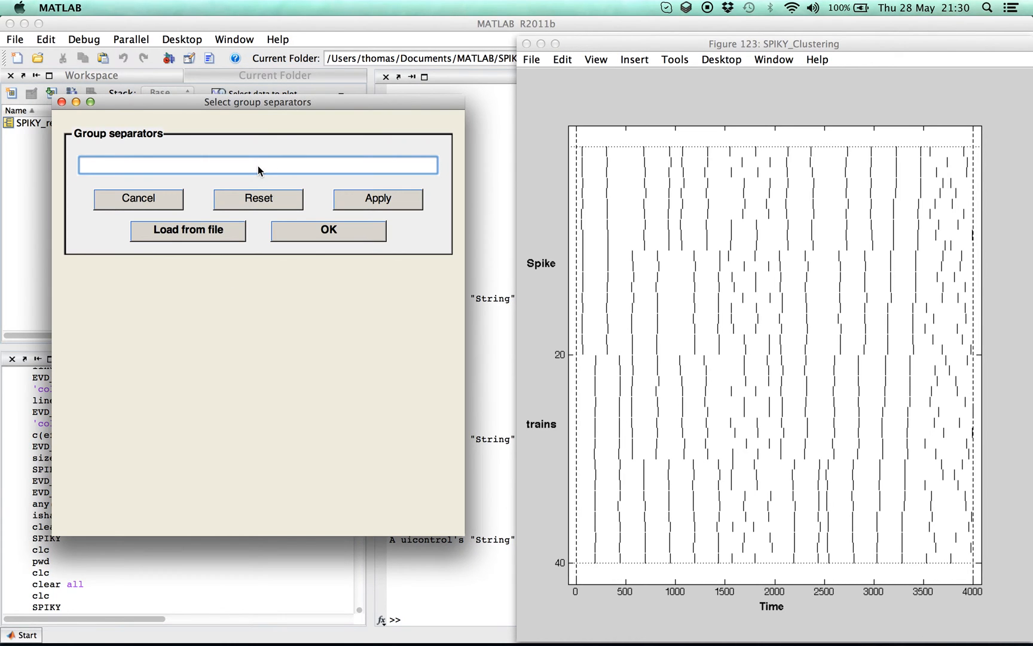
{"action": "type", "text": "10 20 30"}
{"action": "left_click", "coordinate": [348, 209]}
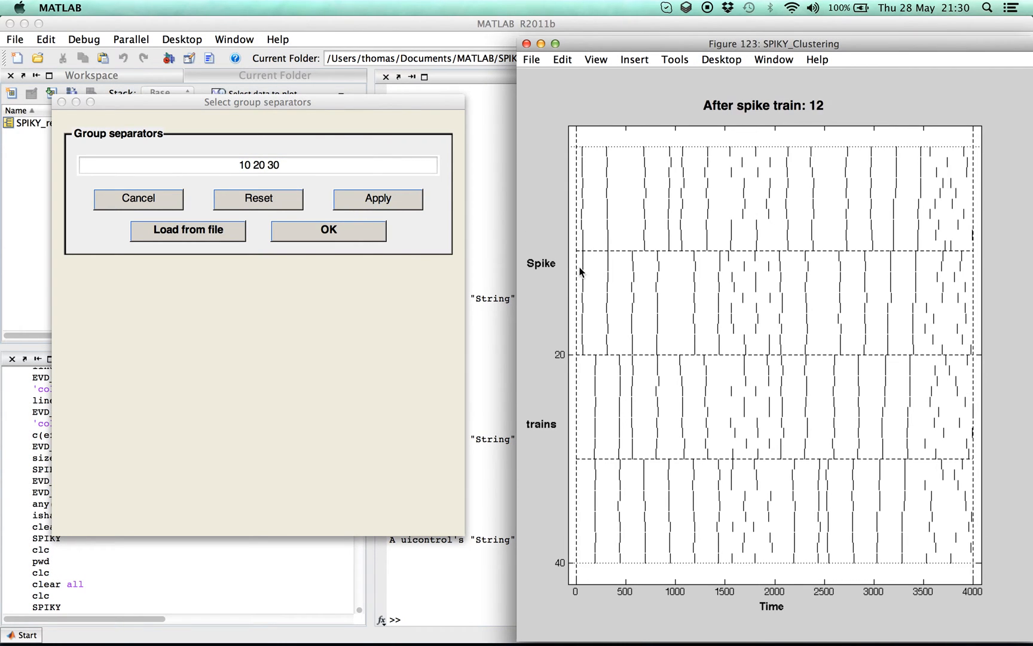
{"action": "left_click", "coordinate": [345, 230]}
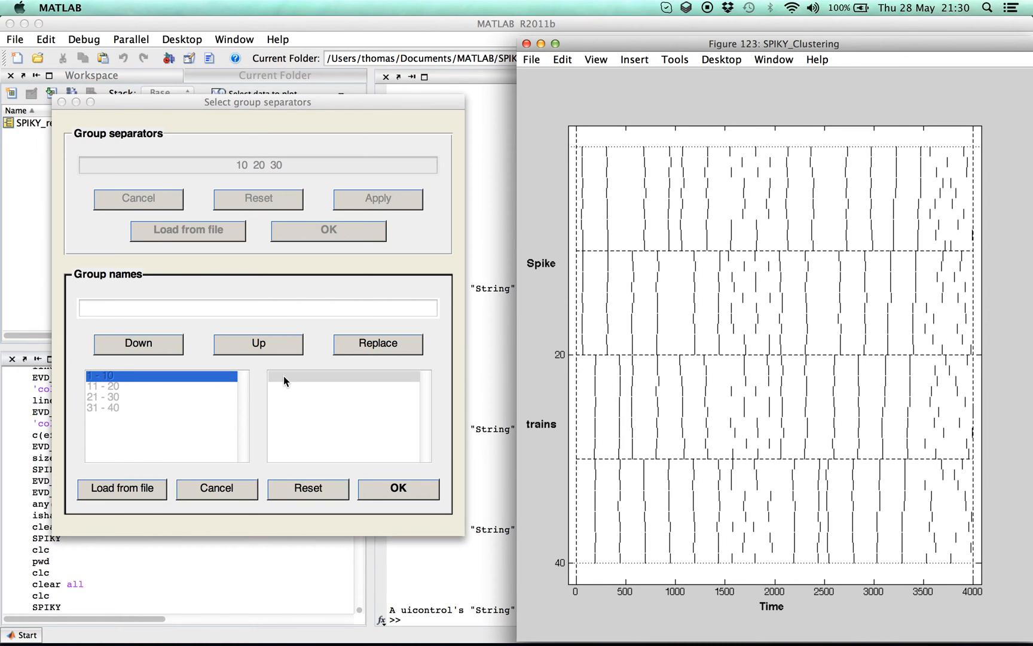
Name the group of spike trains 1–10 G1 and the group 11–20 G2
{"action": "left_click", "coordinate": [261, 307]}
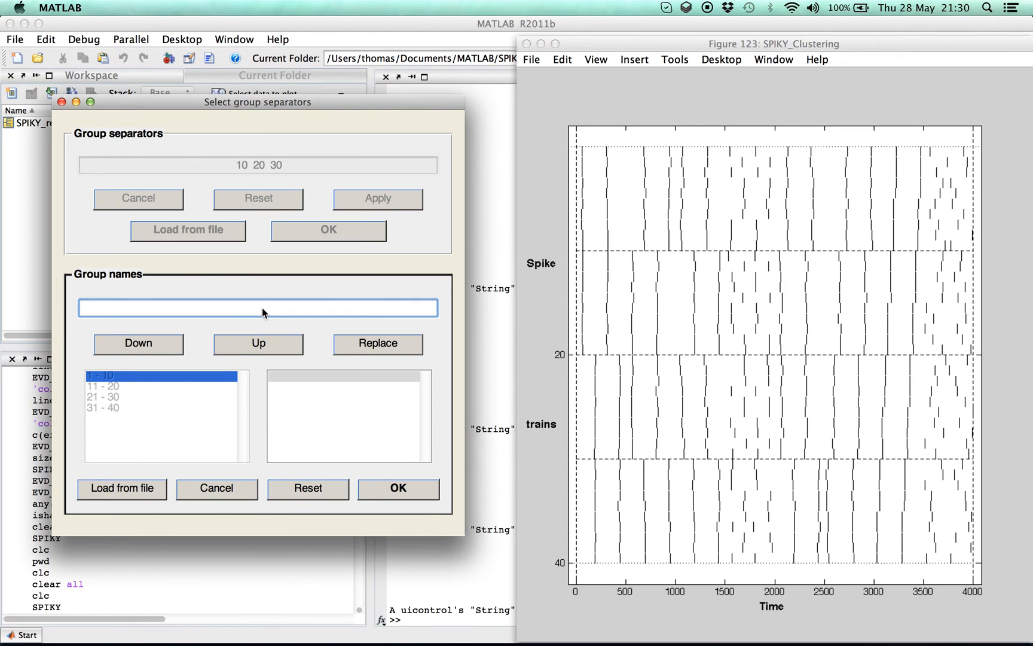
{"action": "type", "text": "G1"}
{"action": "left_click", "coordinate": [342, 346]}
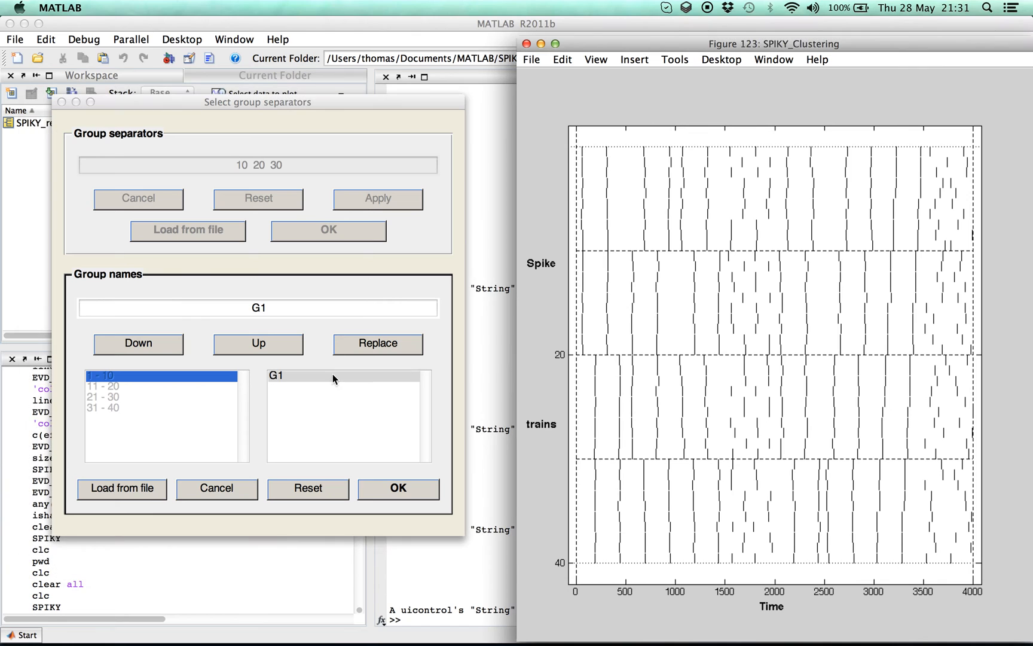
{"action": "left_click", "coordinate": [325, 386]}
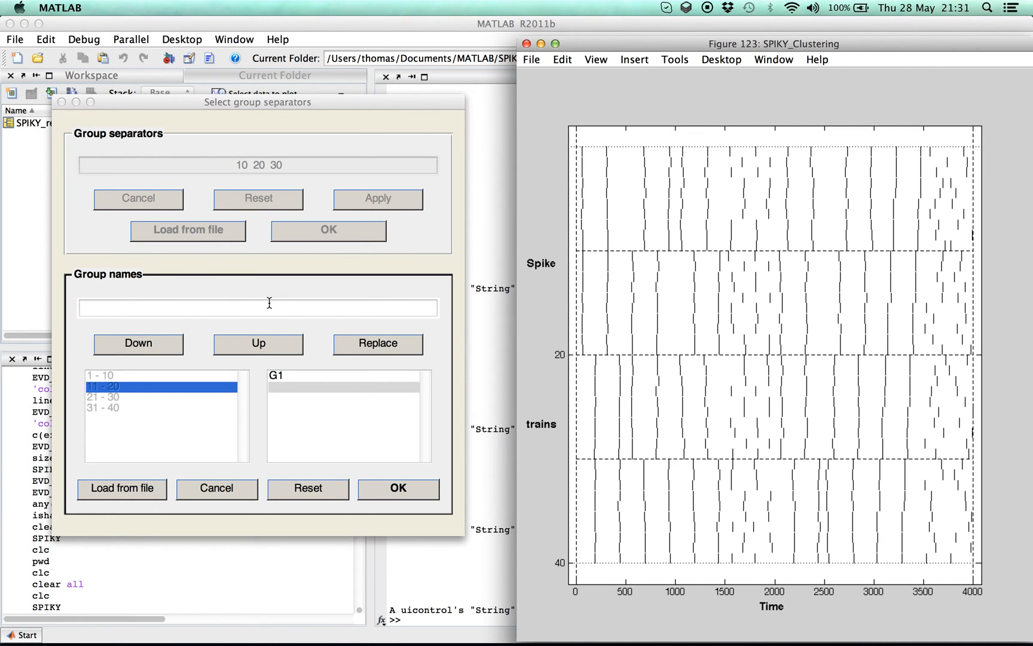
{"action": "left_click", "coordinate": [269, 304]}
{"action": "type", "text": "G2"}
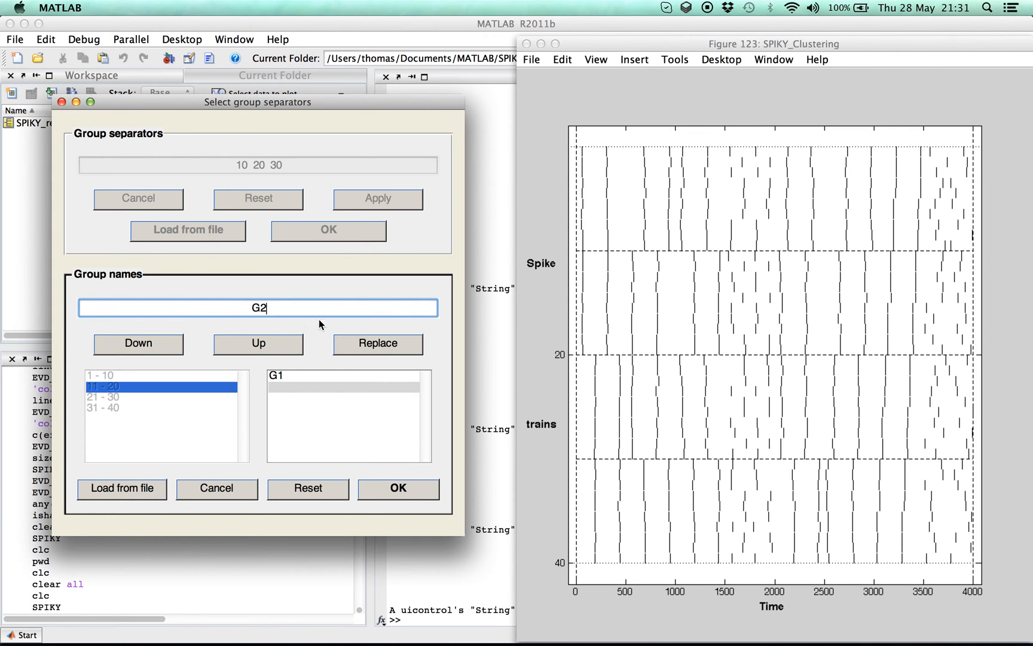
{"action": "left_click", "coordinate": [355, 344]}
Name the group of spike trains 21–30 G3 and the group 31–40 G4, and accept the group names
{"action": "left_click", "coordinate": [302, 400]}
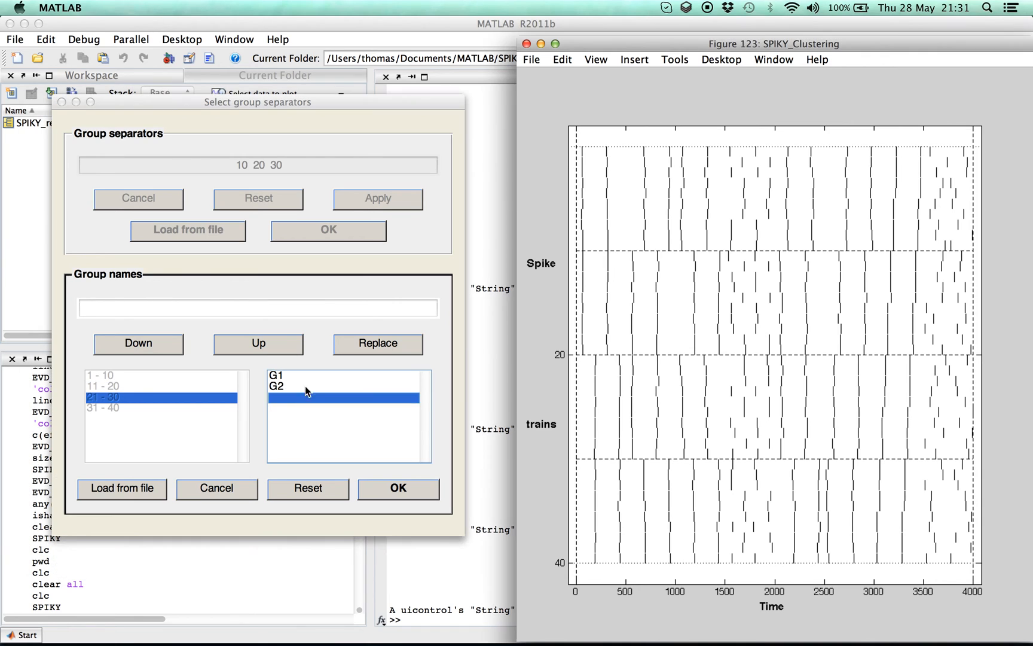
{"action": "left_click", "coordinate": [273, 309]}
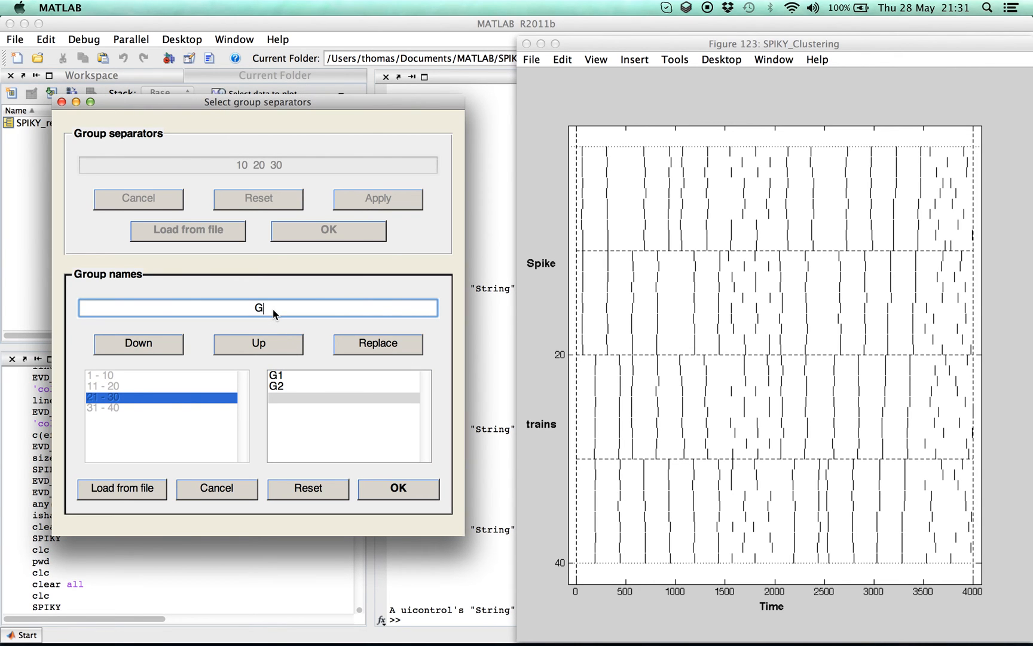
{"action": "left_click", "coordinate": [366, 347]}
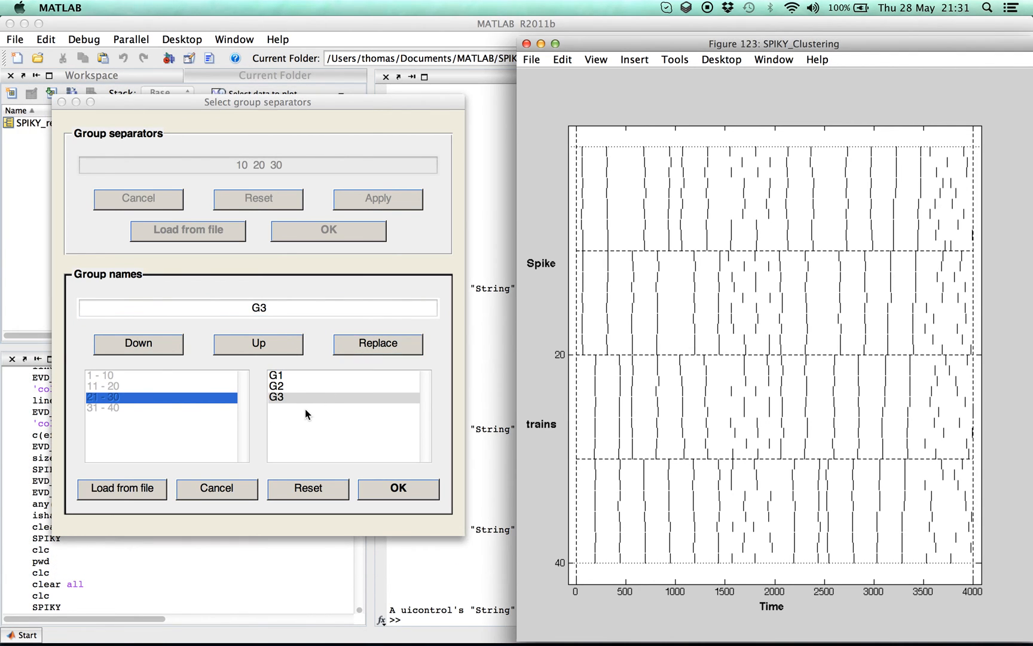
{"action": "left_click", "coordinate": [302, 409]}
{"action": "left_click", "coordinate": [271, 308]}
{"action": "type", "text": "G4"}
{"action": "left_click", "coordinate": [348, 349]}
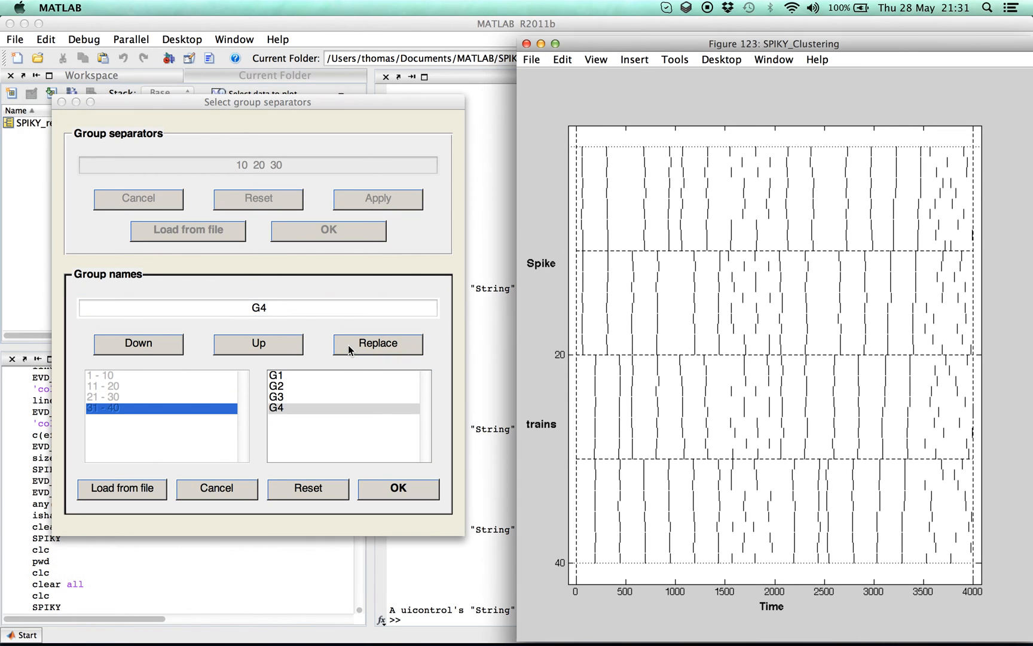
{"action": "left_click", "coordinate": [388, 490]}
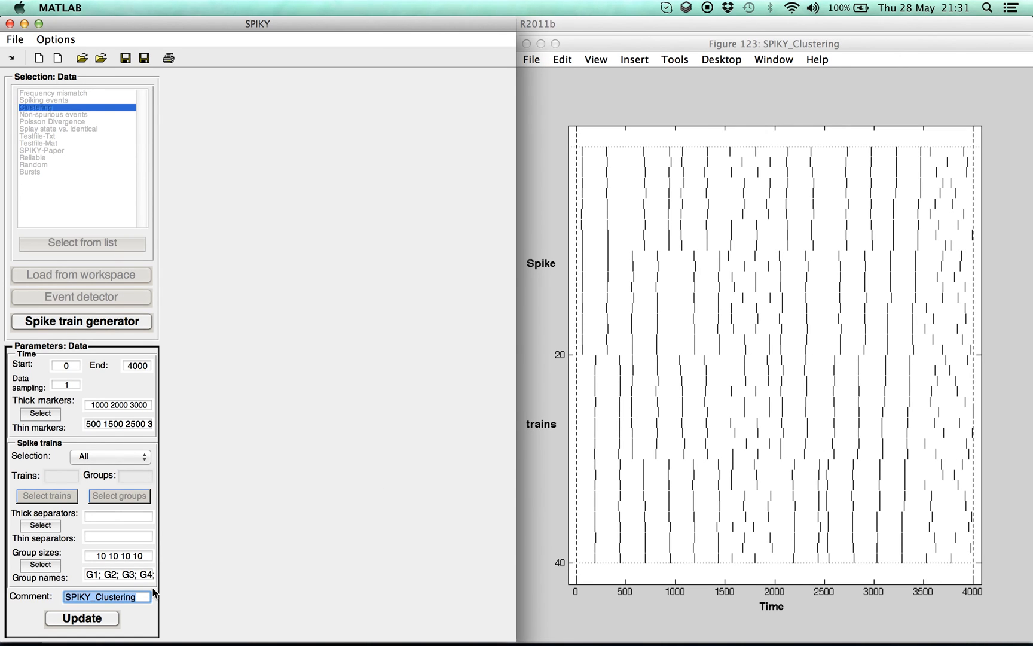
Update the data parameters, and calculate and plot the SPIKE-distance with the preset measure and plot settings
{"action": "left_click", "coordinate": [104, 622]}
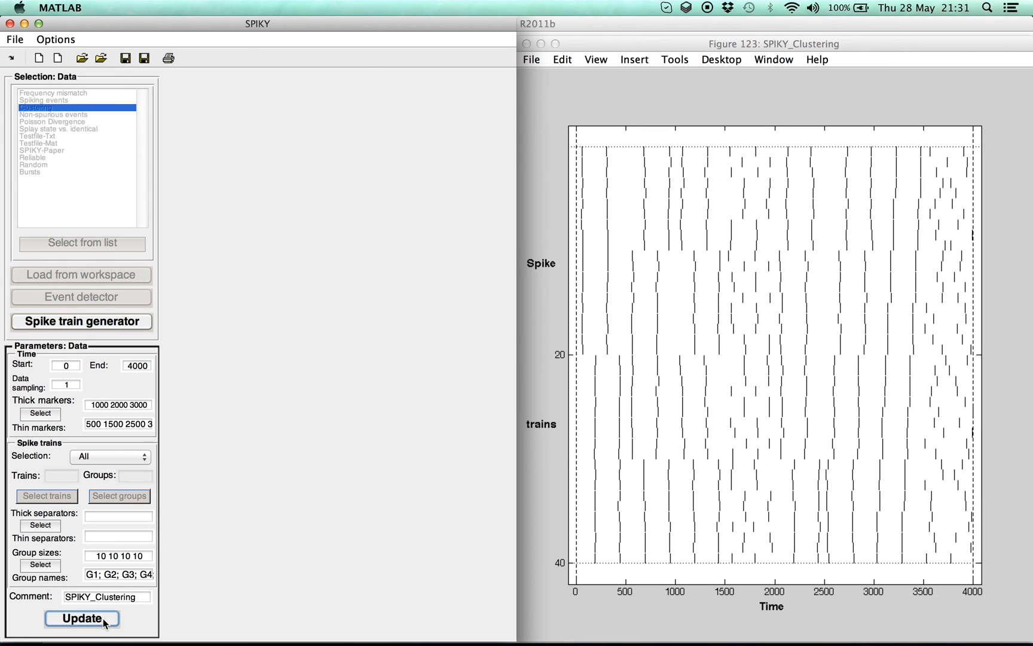
{"action": "left_click", "coordinate": [263, 321]}
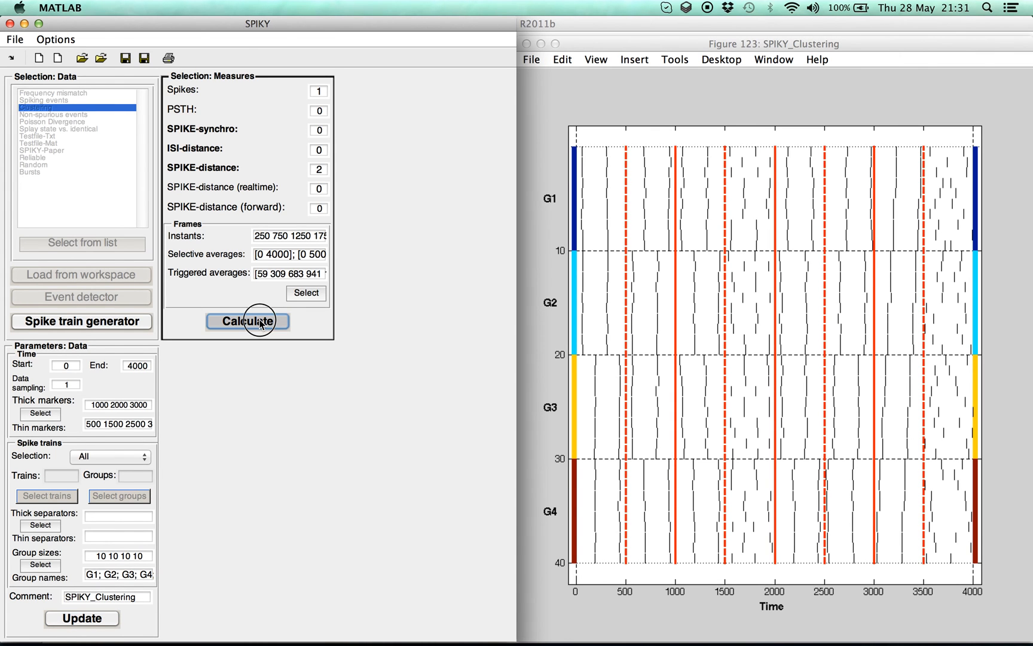
{"action": "left_click", "coordinate": [407, 320]}
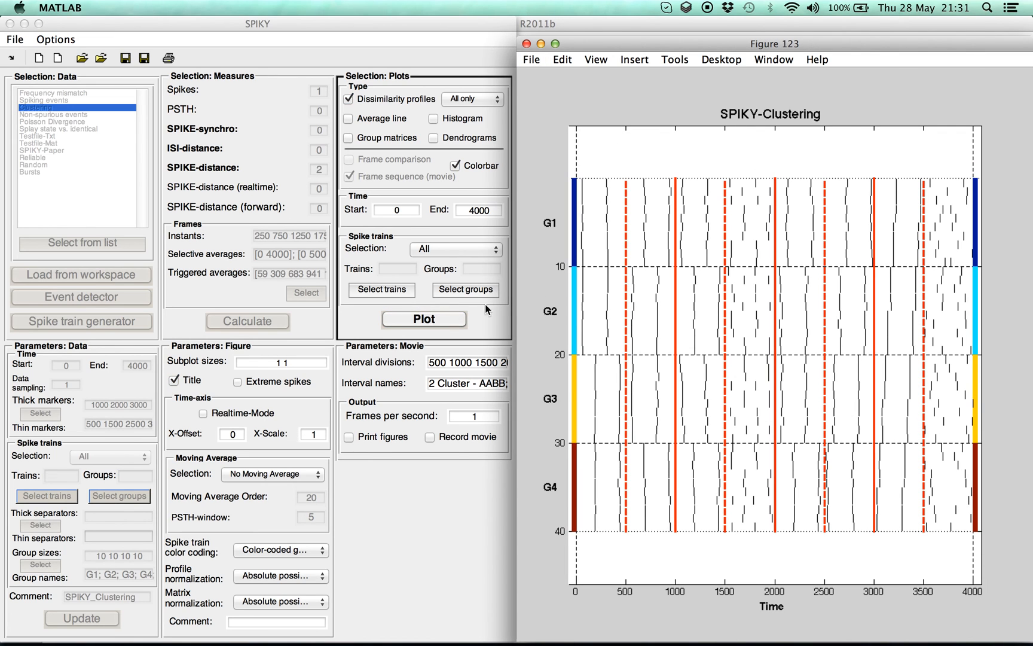